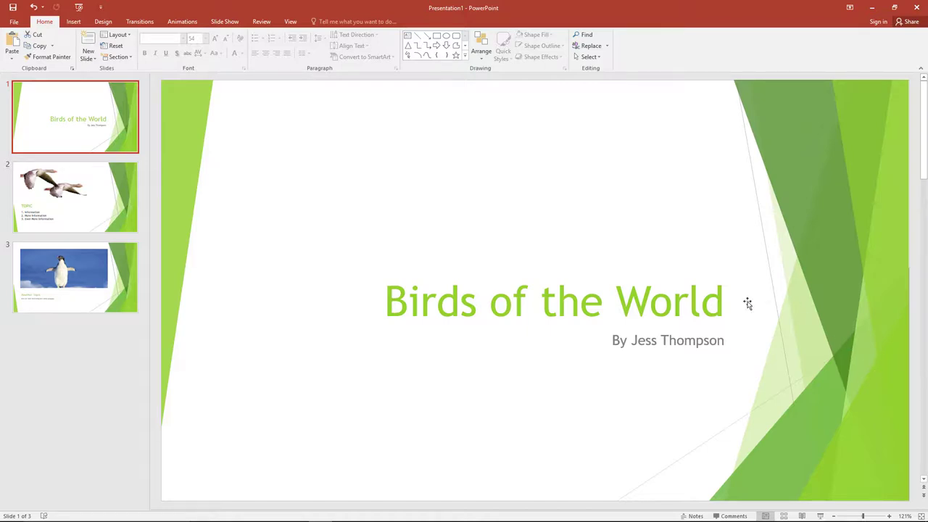
- Change the font colour of the title "Birds of the World" on slide 1 to gold
left_click(711, 307)
double_click(711, 307)
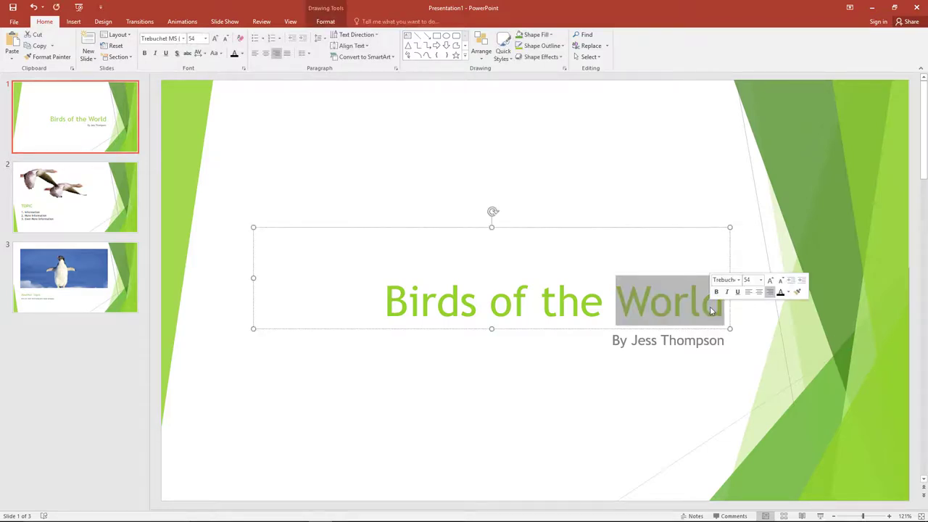
left_click(711, 307)
key("Home")
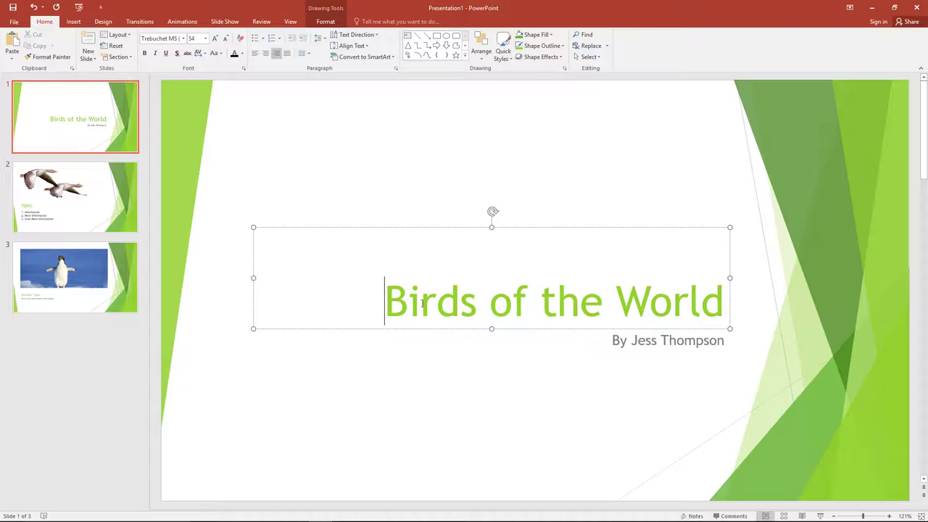
left_click(722, 306, "shift")
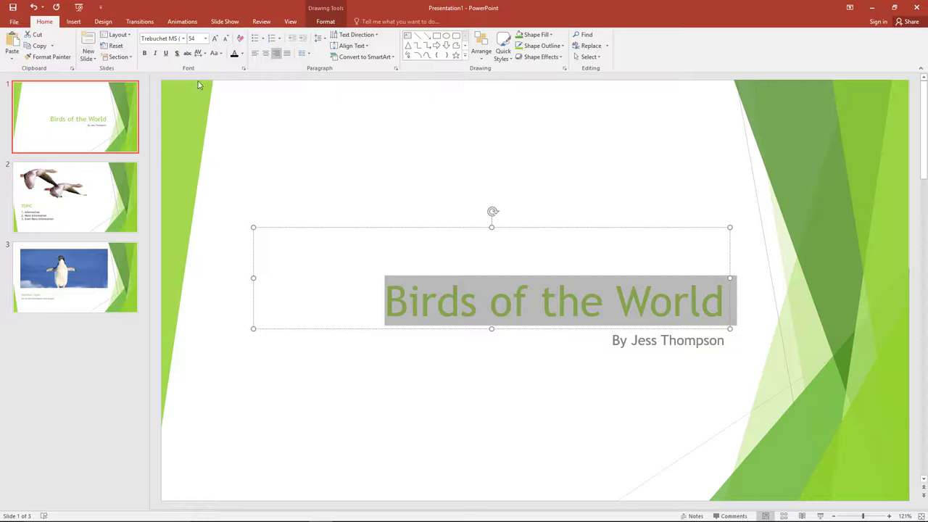
left_click(243, 53)
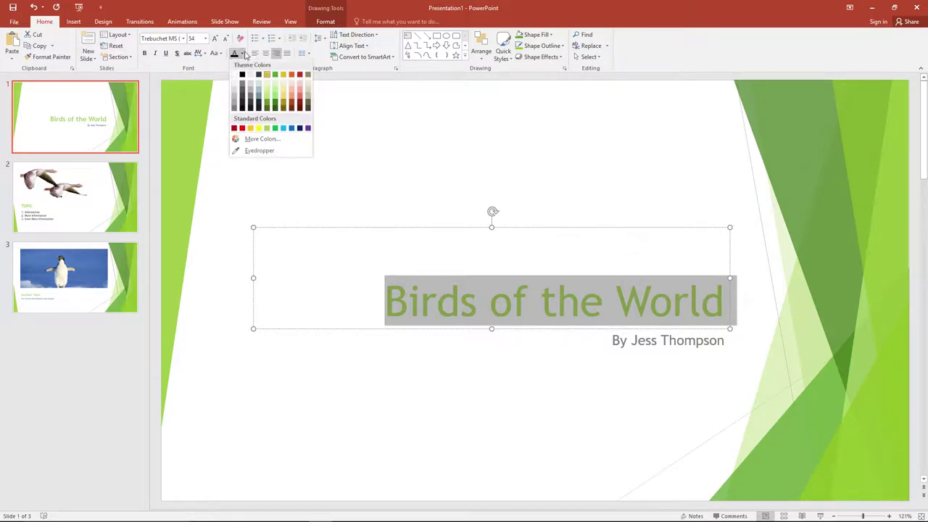
left_click(283, 80)
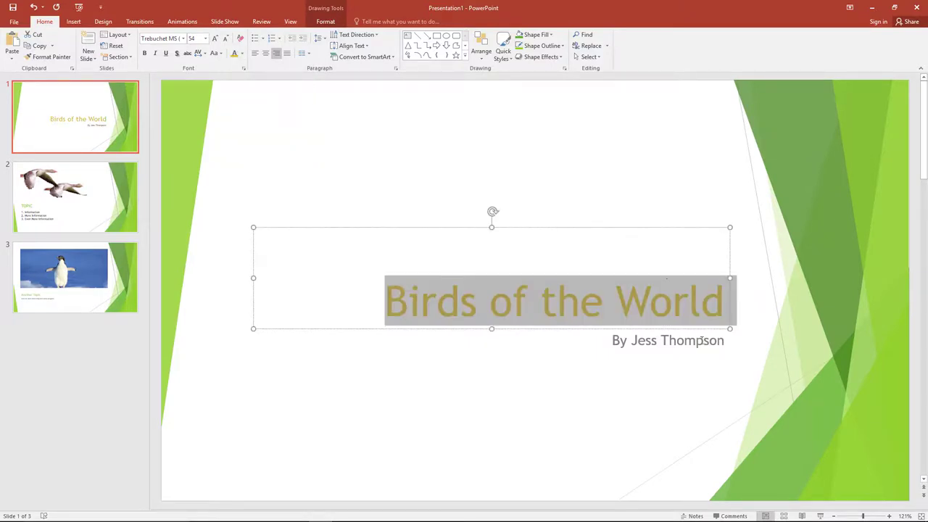
- Set the font of the author line below the slide 1 title to Berlin Sans FB Demi
left_click(688, 340)
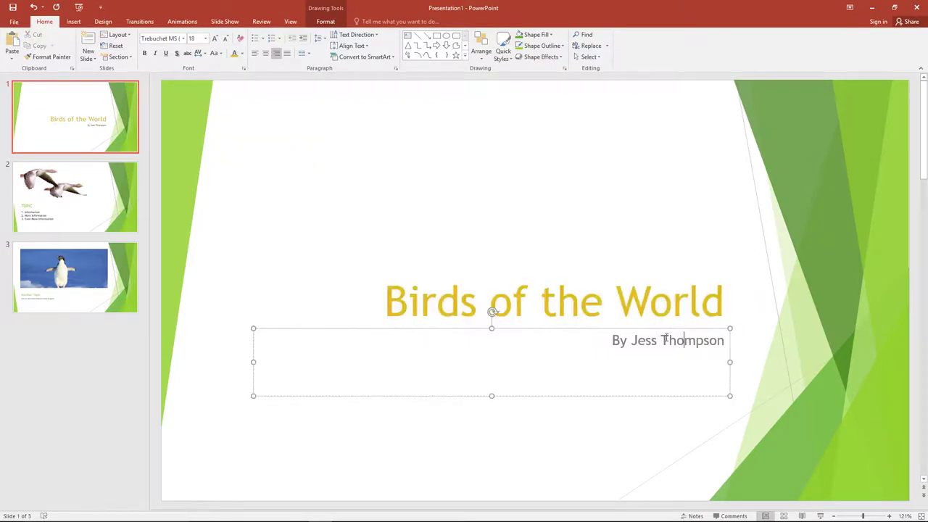
left_click(616, 339)
left_click(723, 340, "shift")
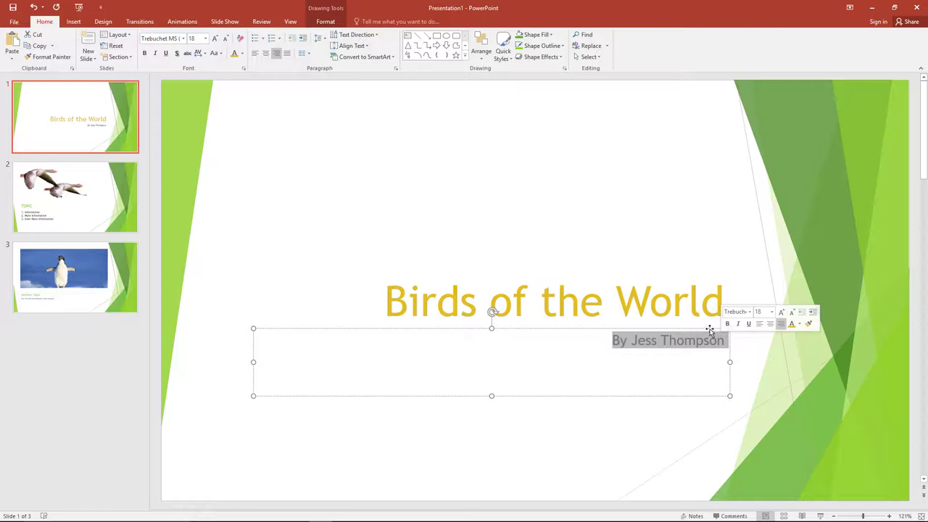
key("Escape")
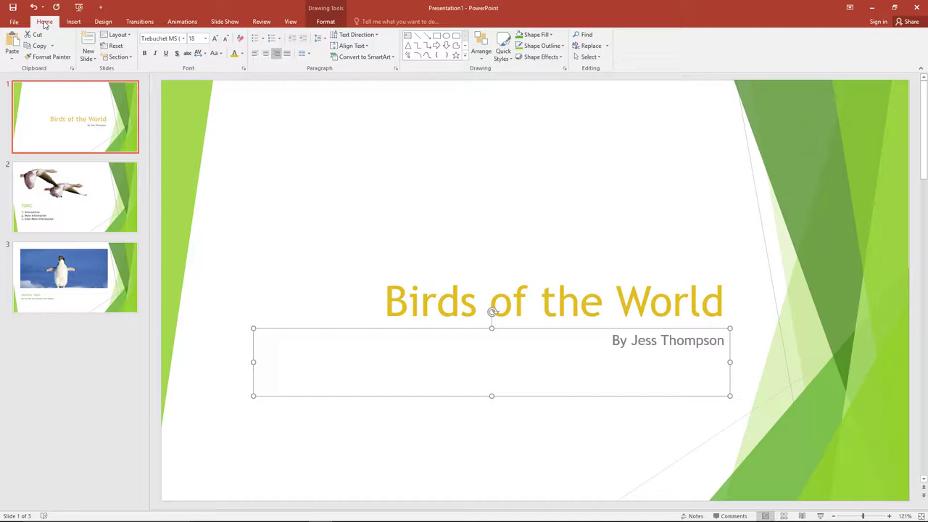
left_click(183, 39)
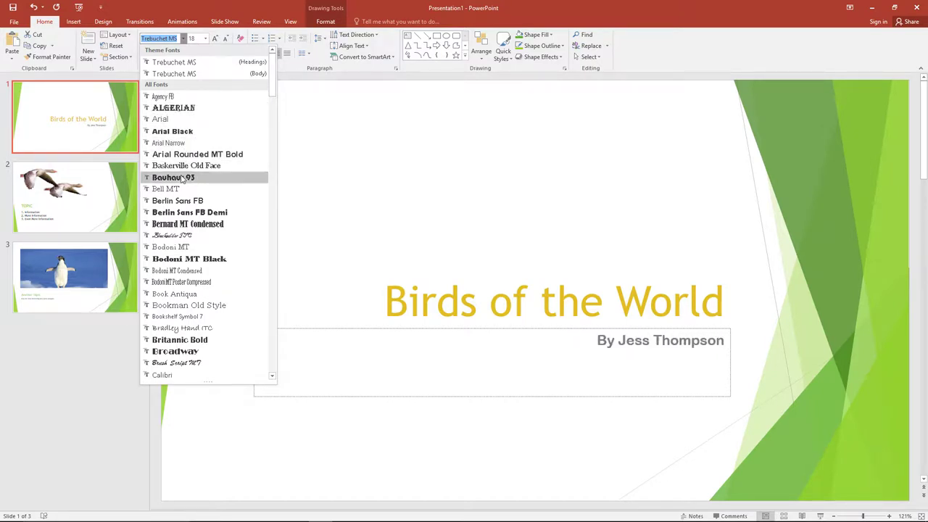
left_click(179, 213)
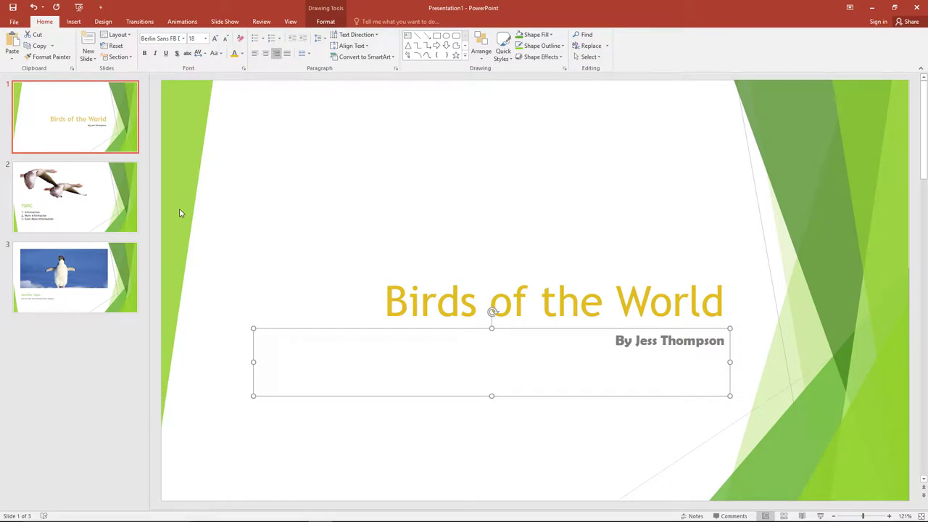
- Set the font size of the TOPIC heading on slide 2 to 66
left_click(100, 196)
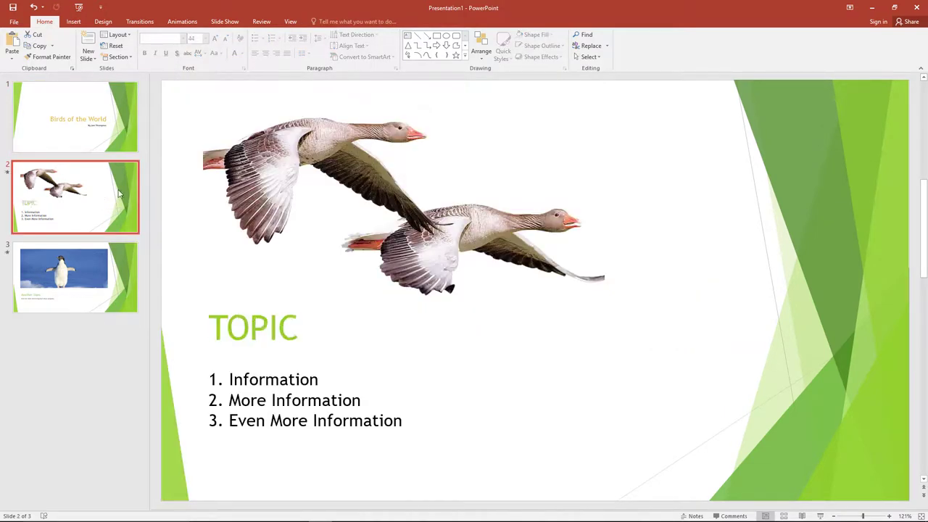
left_click(266, 327)
double_click(263, 327)
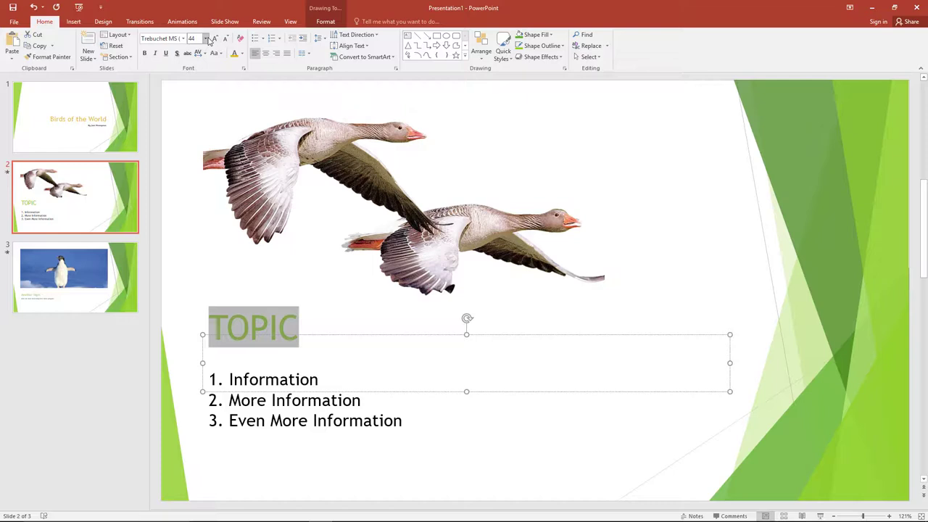
left_click(206, 39)
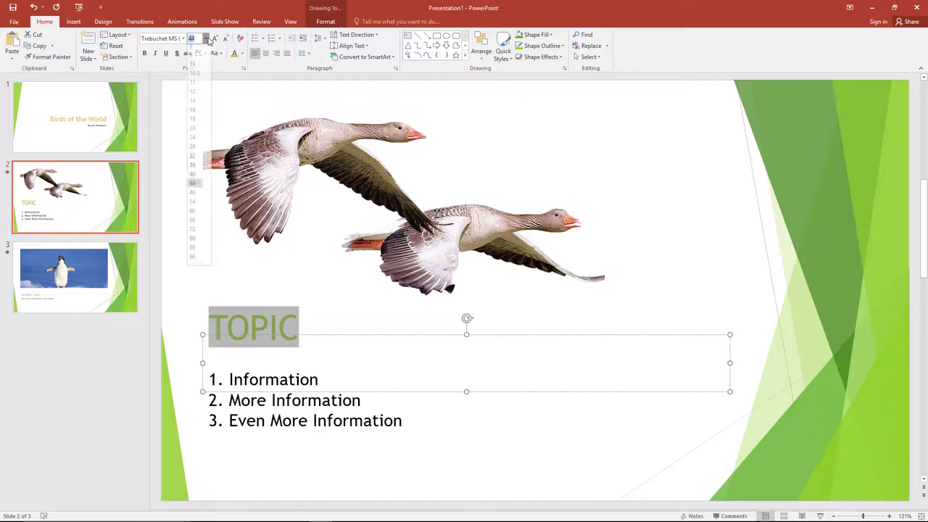
left_click(193, 223)
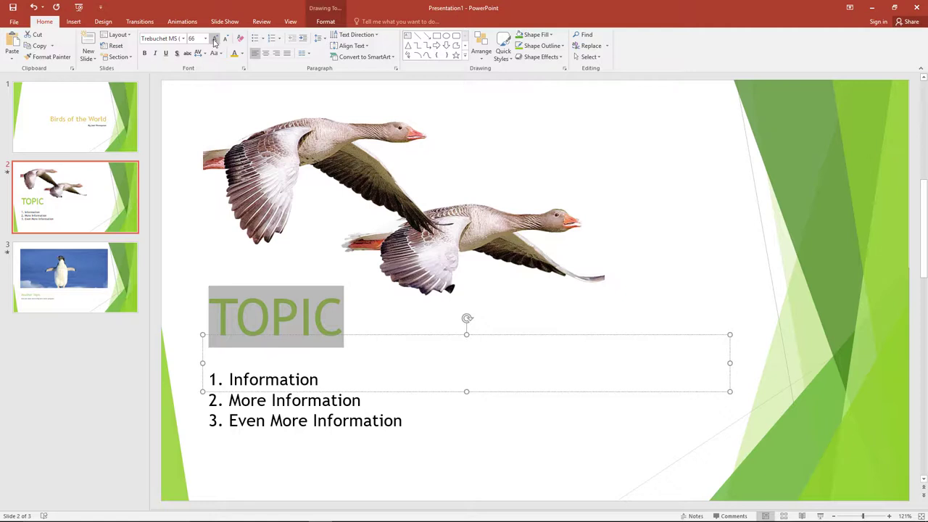
- Increase the TOPIC heading's font size stepwise to 88 and reduce it stepwise back to 66
left_click(214, 40)
left_click(216, 40)
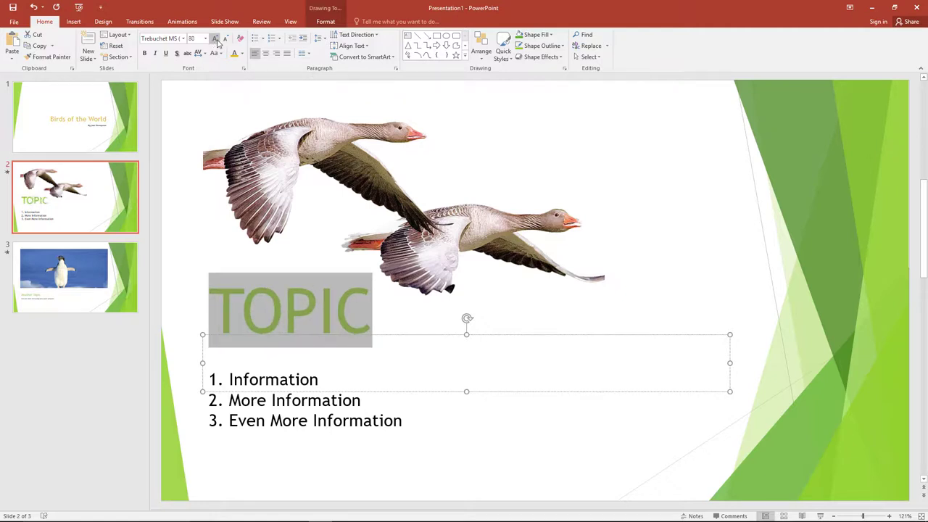
left_click(216, 39)
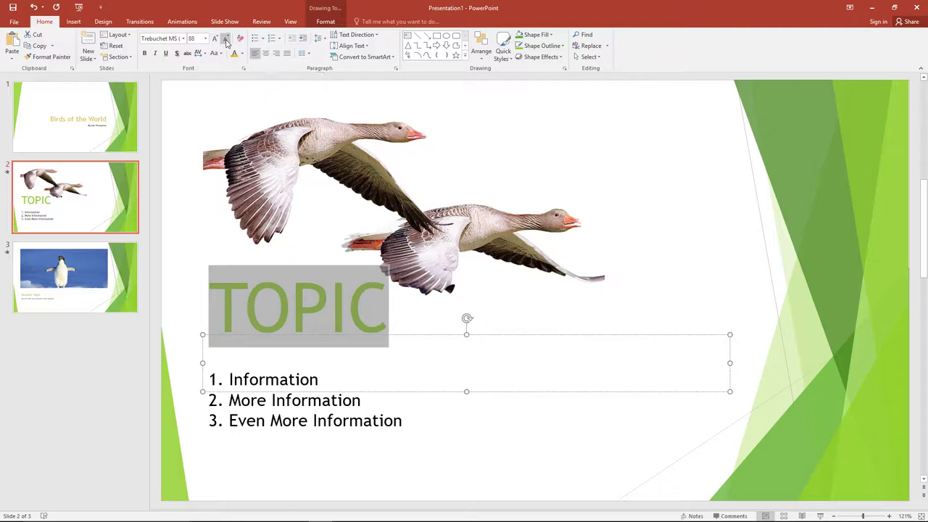
left_click(226, 39)
left_click(226, 40)
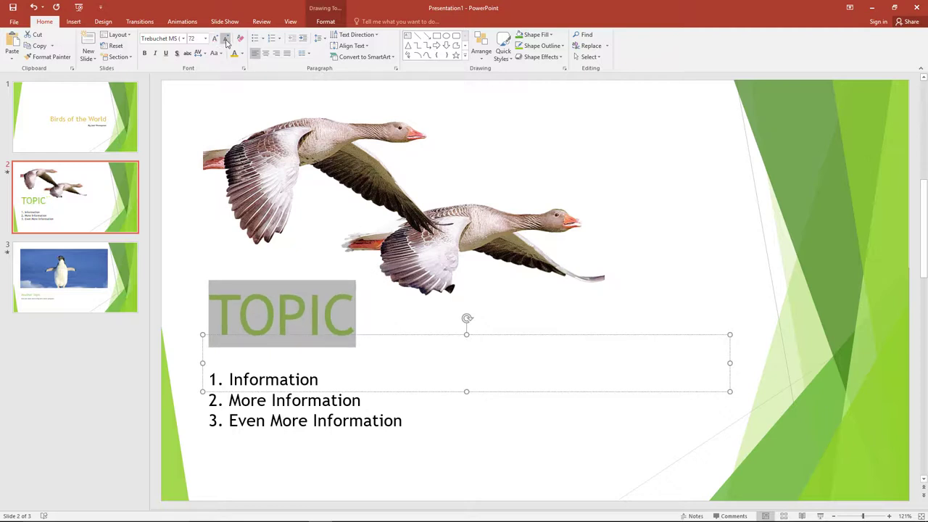
left_click(226, 40)
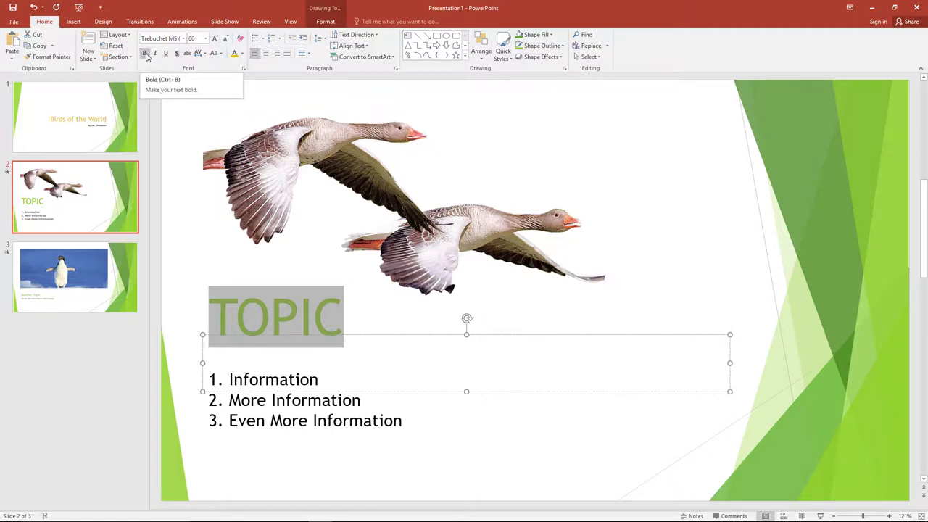
- Make the TOPIC heading on slide 2 bold, italic and underlined
left_click(146, 56)
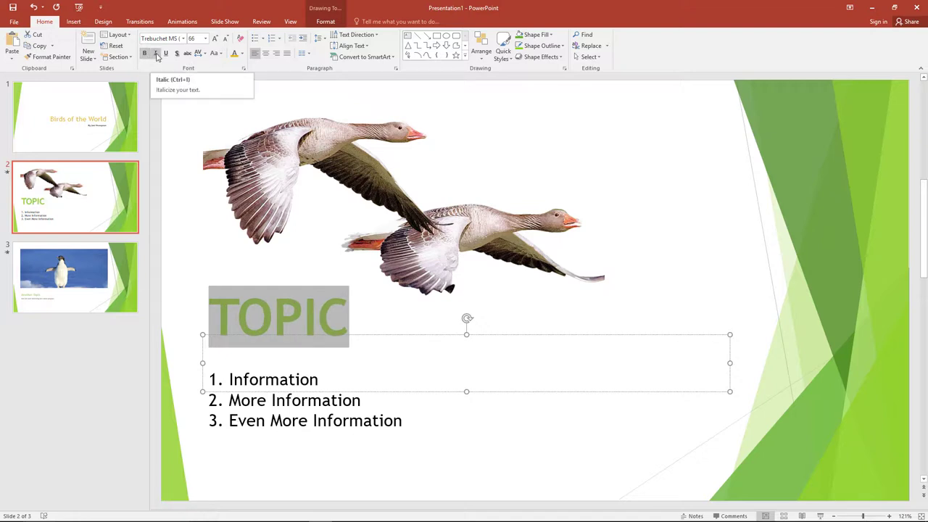
left_click(155, 55)
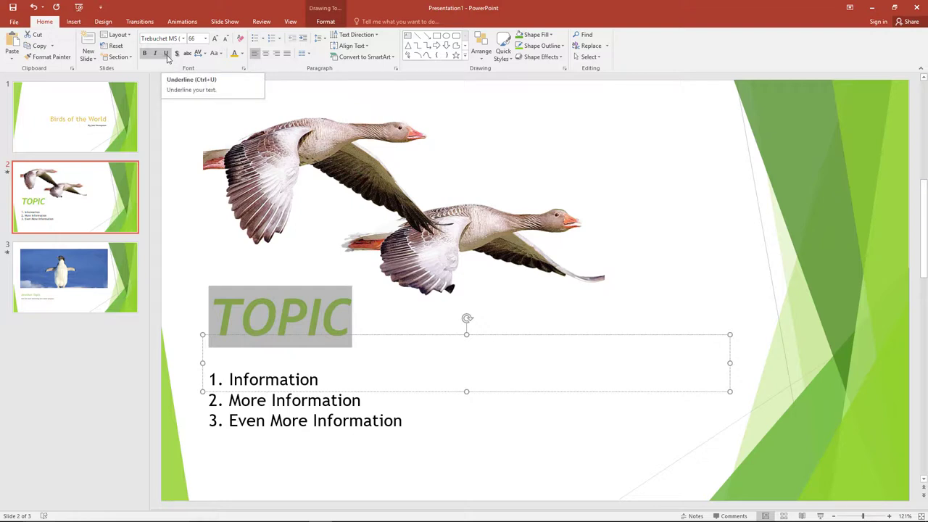
left_click(166, 55)
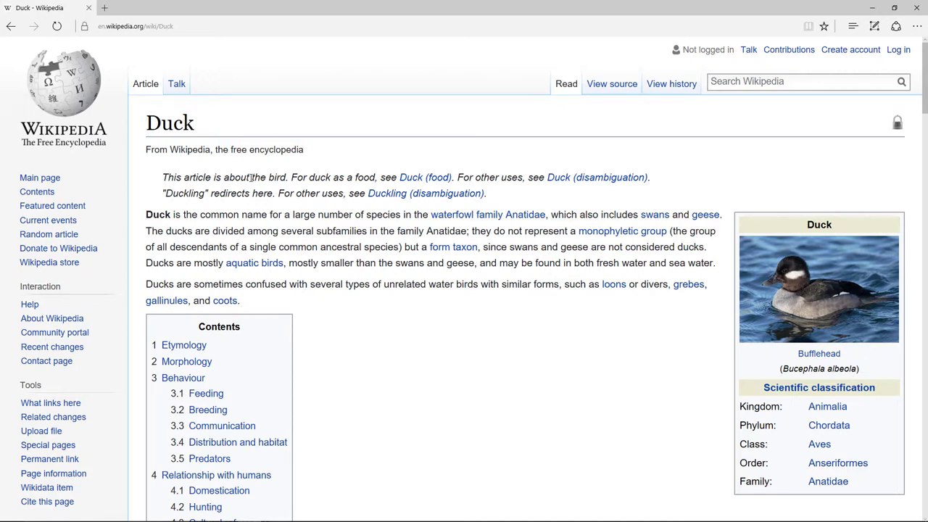
- Copy the web address of the Wikipedia article on Duck in the browser
left_click(149, 27)
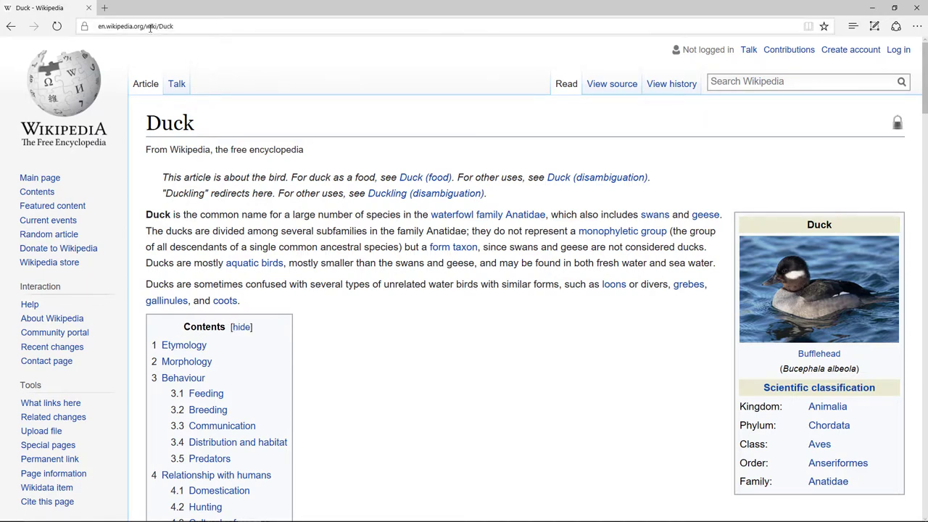
left_click(149, 26)
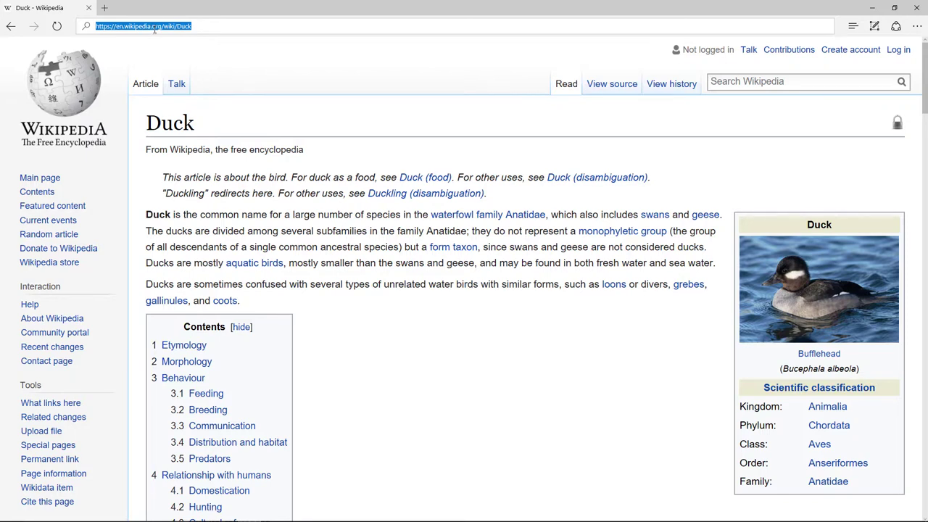
right_click(154, 31)
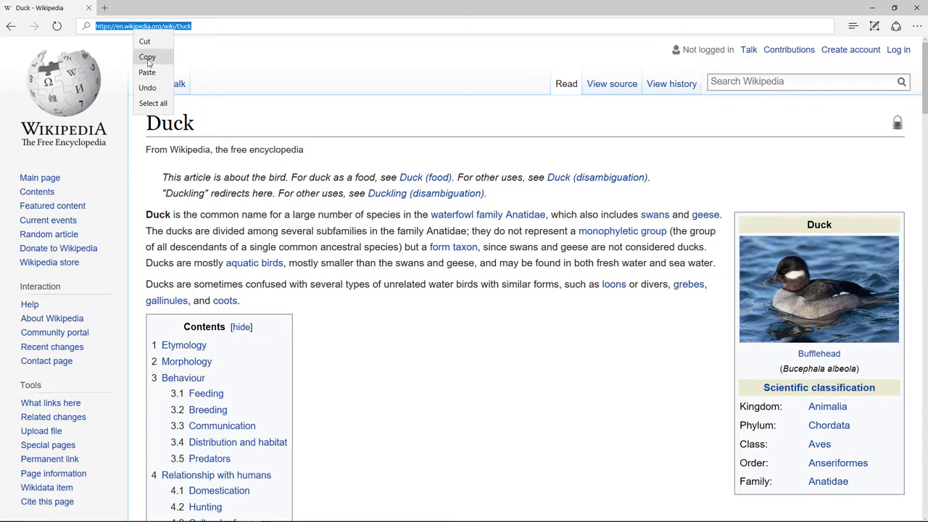
left_click(147, 57)
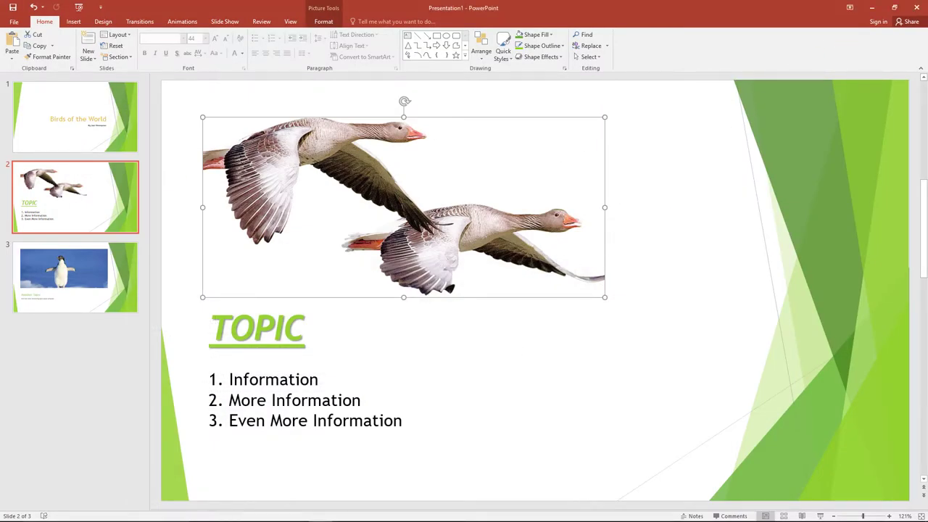
left_click(308, 379)
left_click(229, 420)
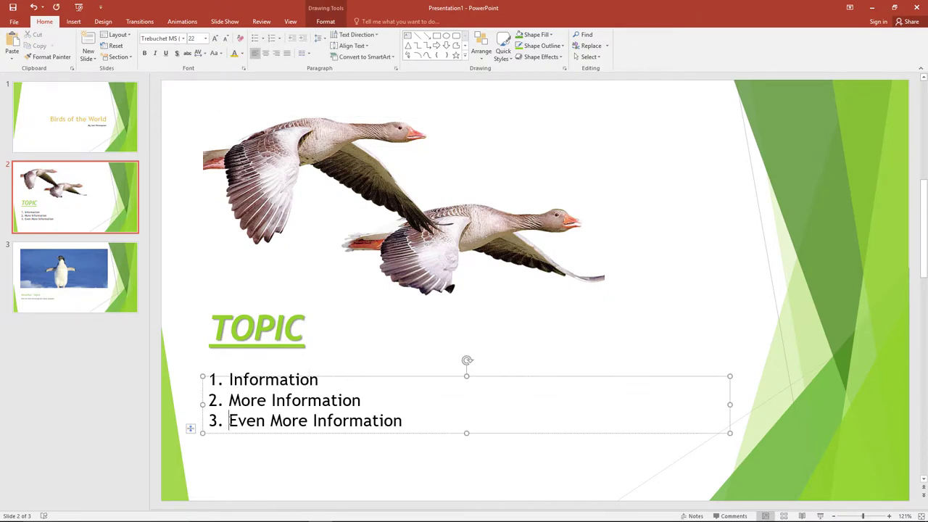
left_click(402, 424, "shift")
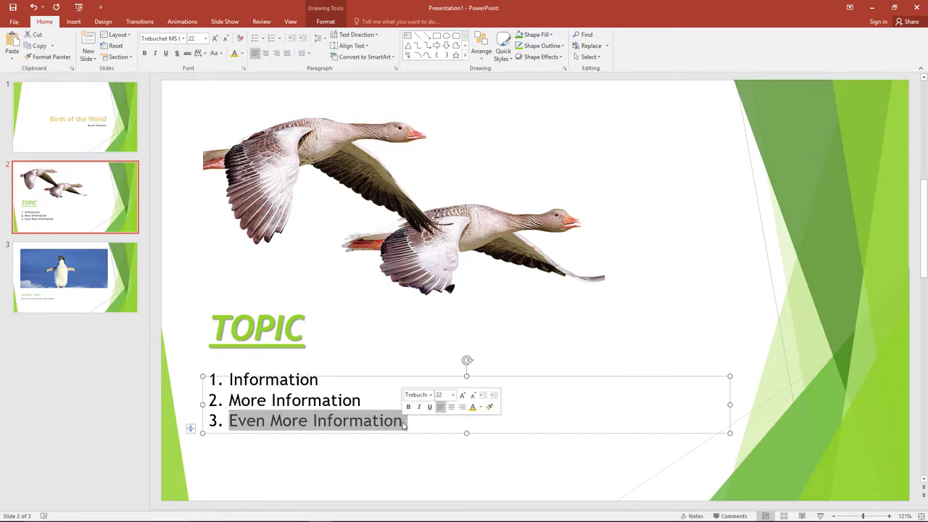
right_click(395, 426)
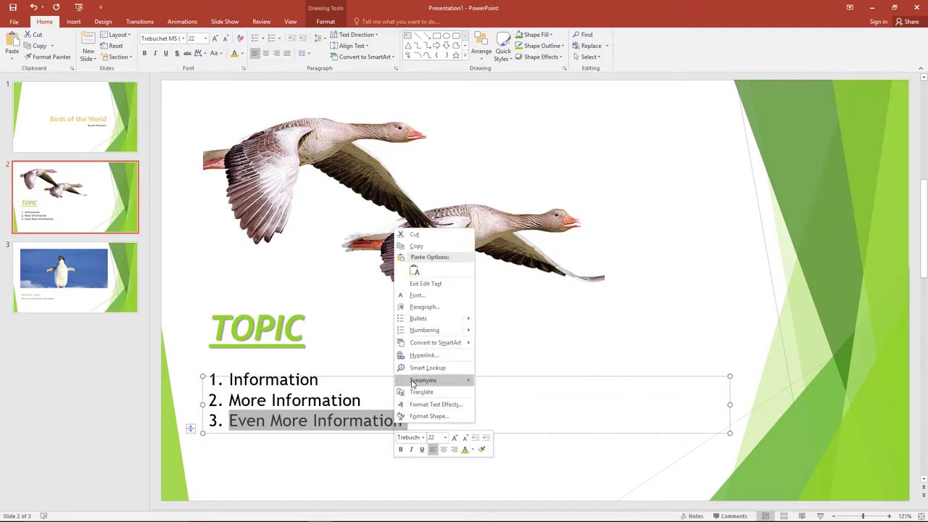
left_click(448, 356)
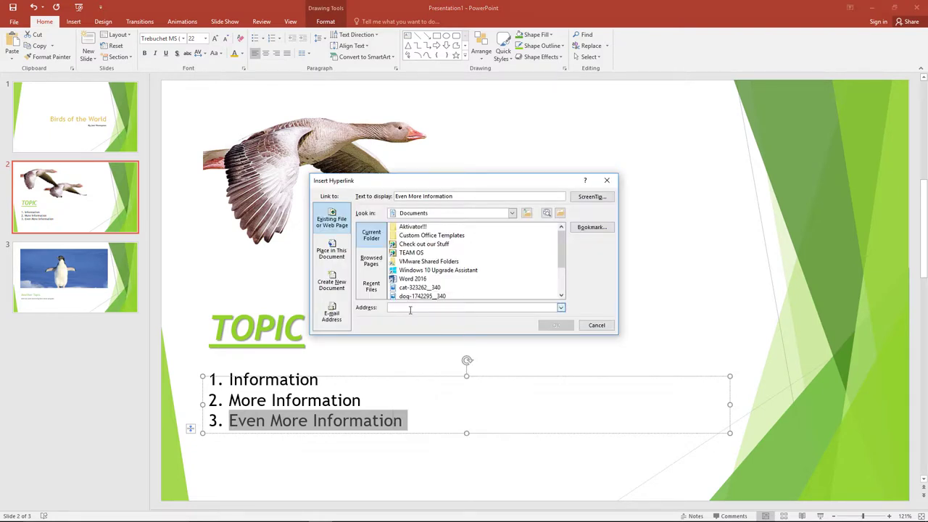
right_click(410, 312)
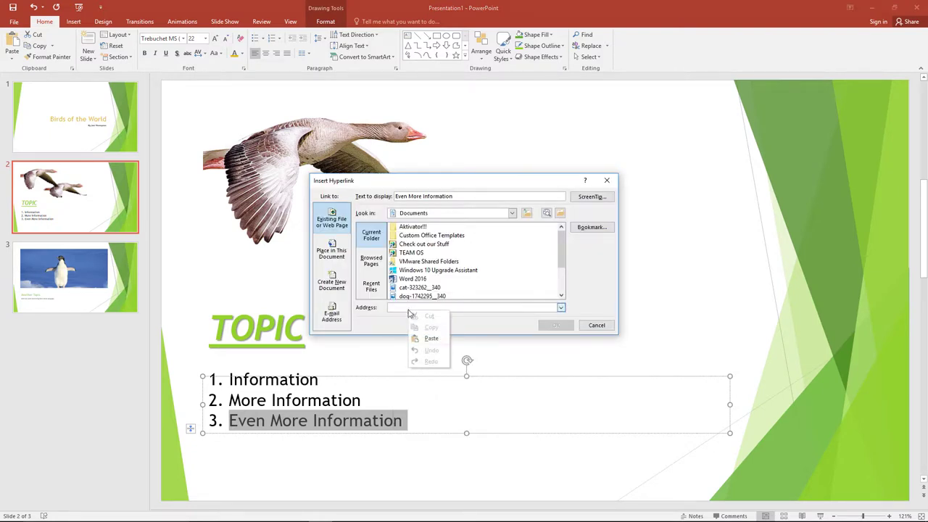
left_click(431, 340)
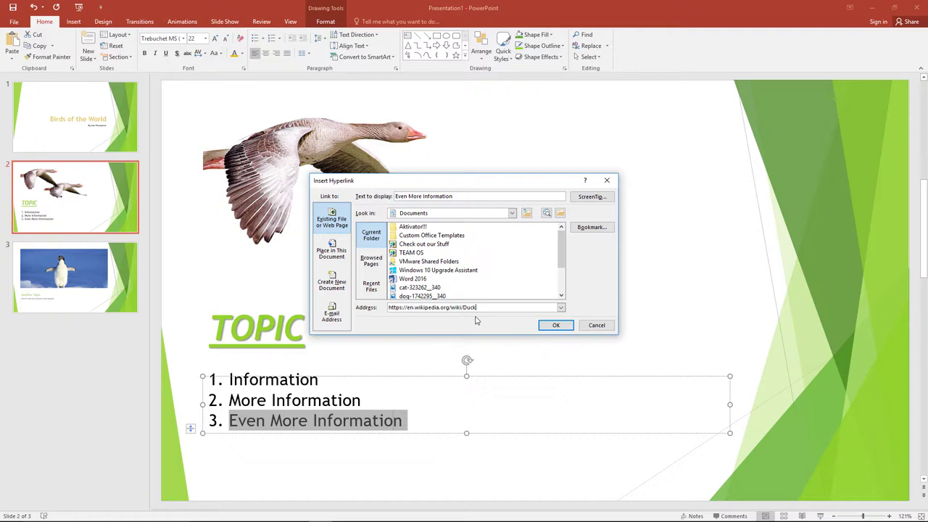
left_click(556, 325)
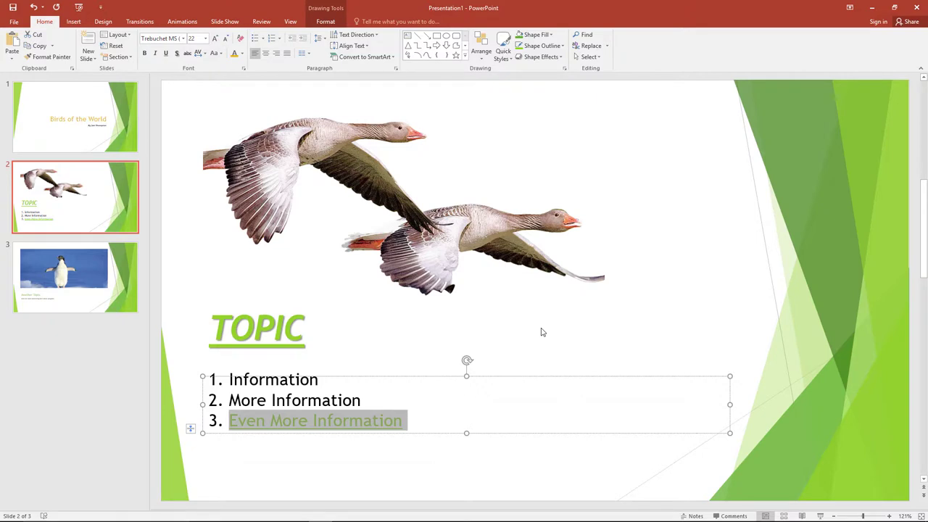
left_click(541, 332)
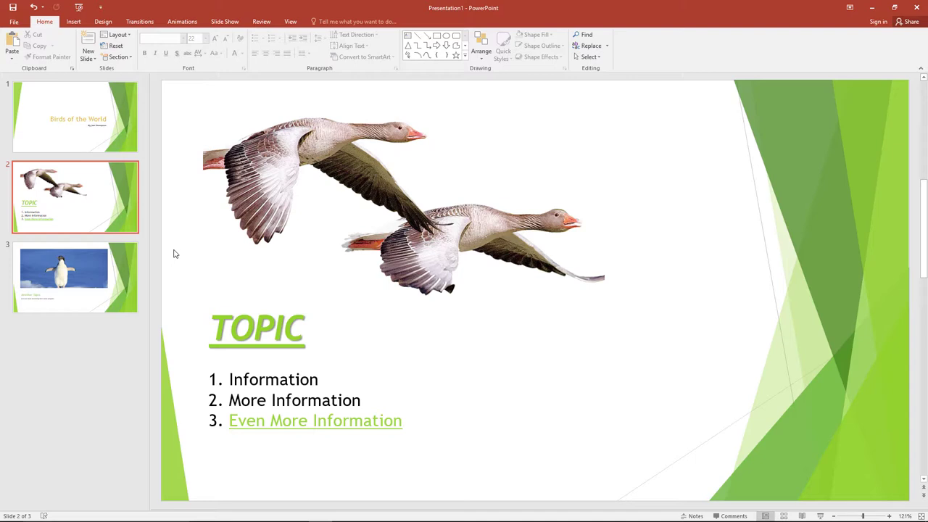
- Apply the Wipe transition to slide 2
left_click(140, 23)
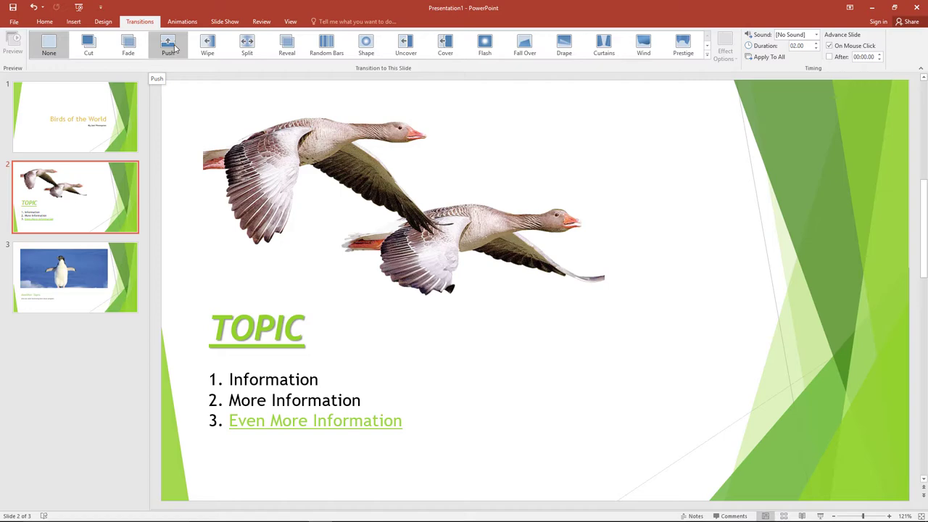
left_click(200, 48)
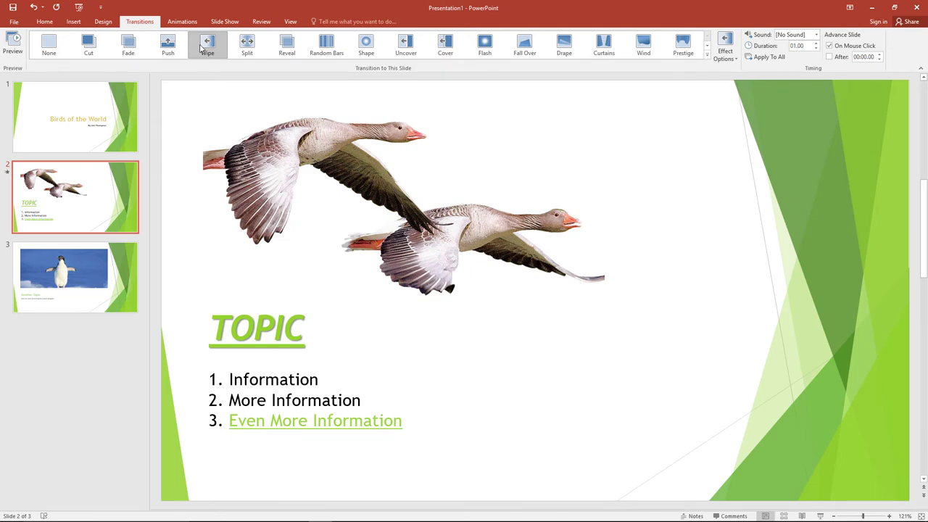
- Try the Split transition on slide 2, and apply the Uncover transition to slides 2 and 3
left_click(246, 48)
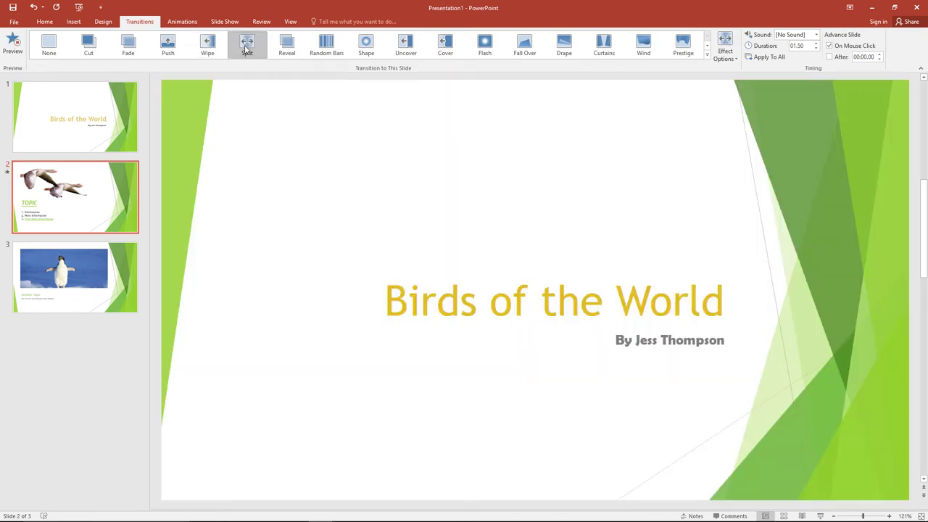
left_click(407, 44)
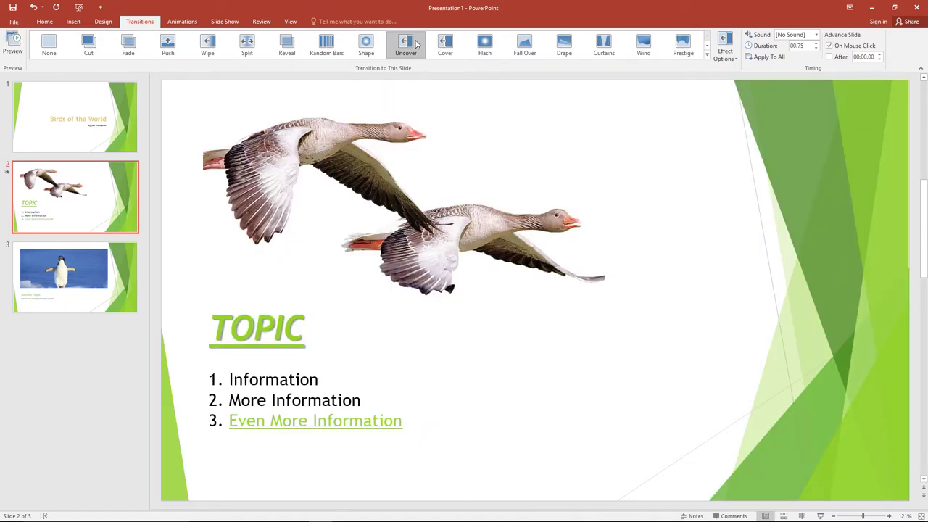
left_click(72, 277)
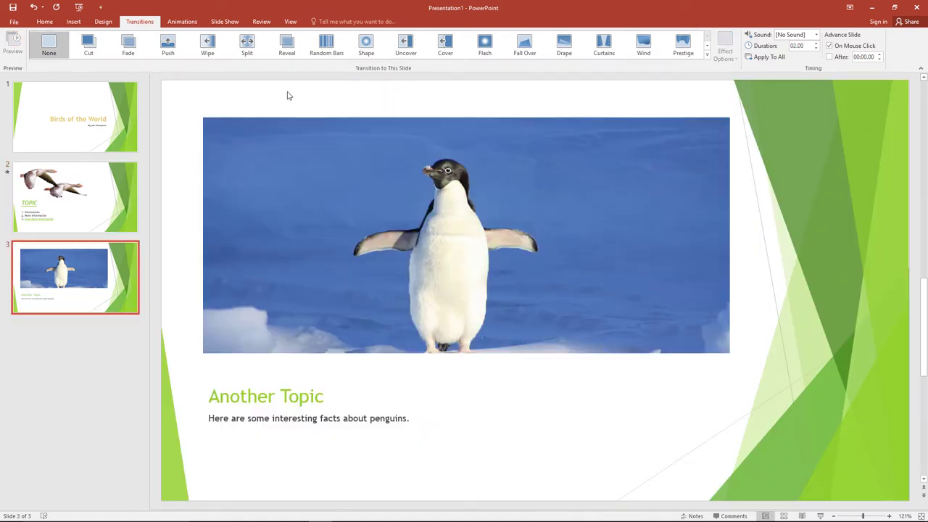
left_click(397, 50)
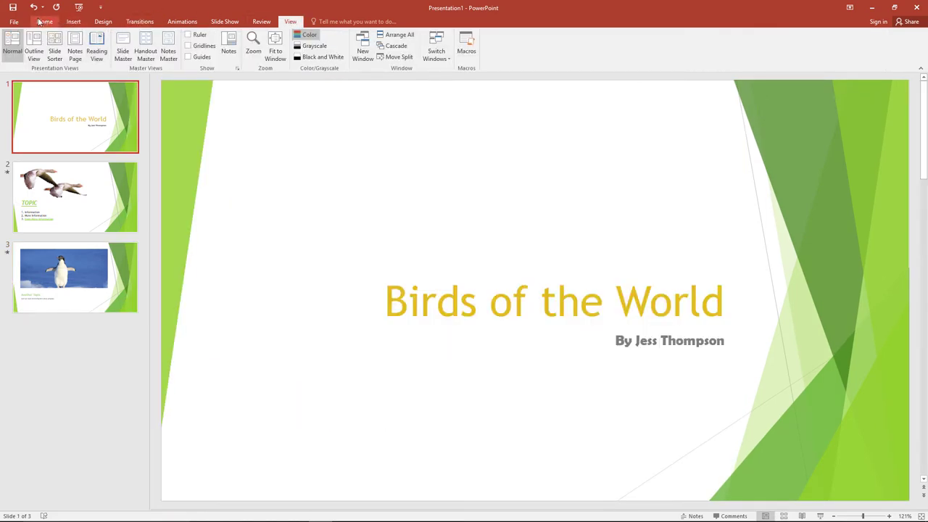
- Save the presentation to the Desktop as a PowerPoint Presentation with the file name Birds of the World
left_click(43, 22)
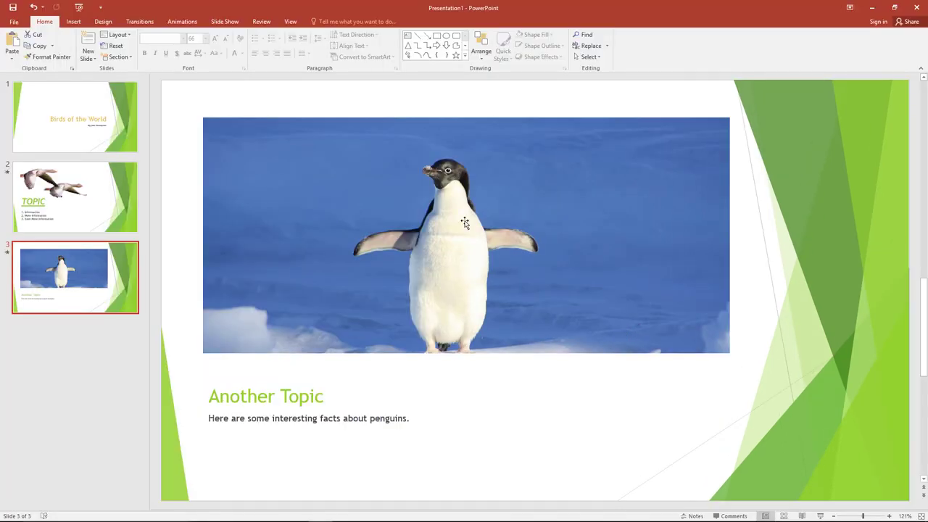
left_click(14, 21)
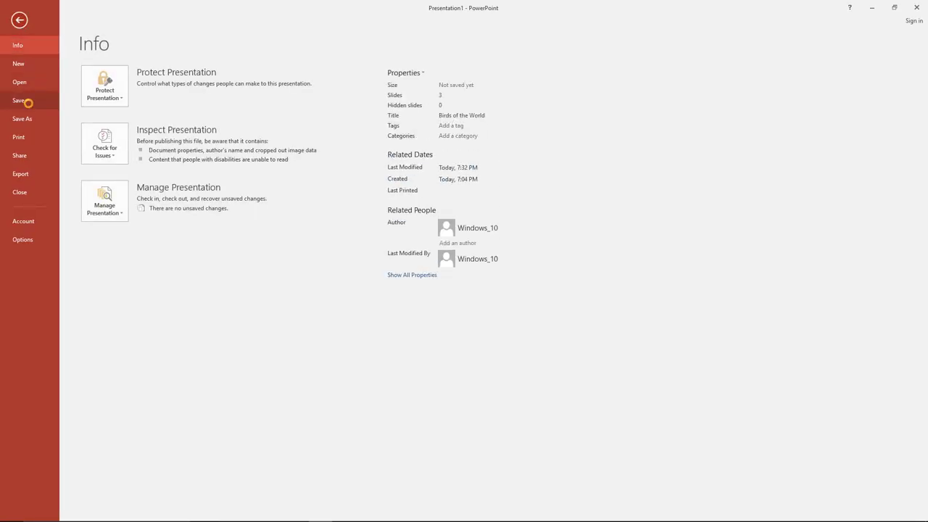
left_click(29, 103)
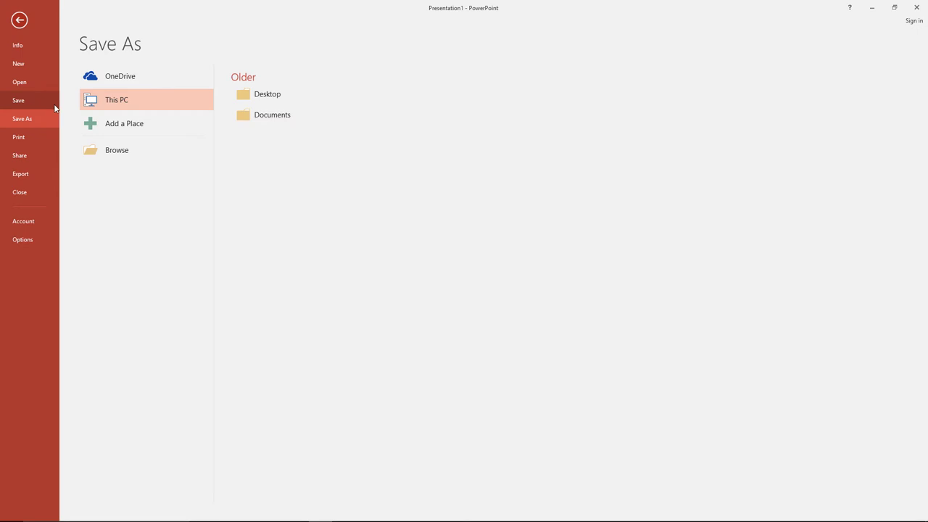
left_click(264, 95)
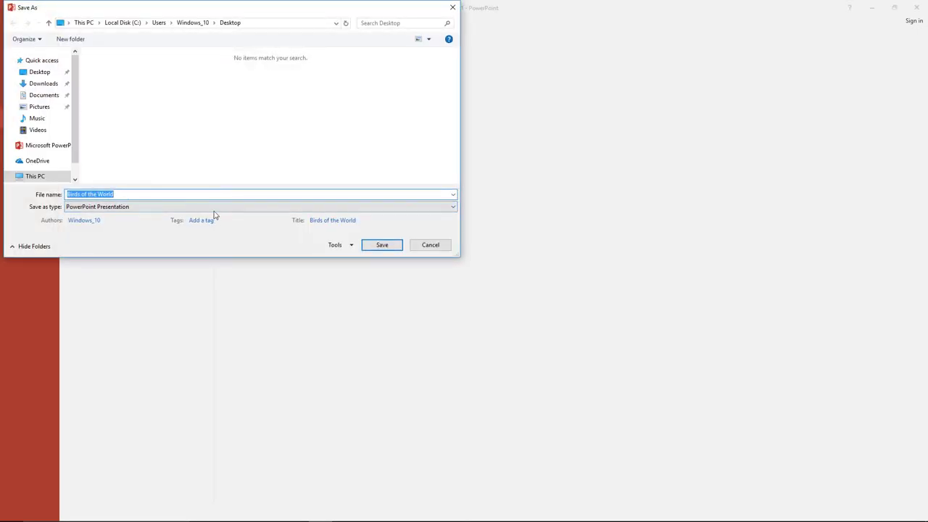
left_click(383, 249)
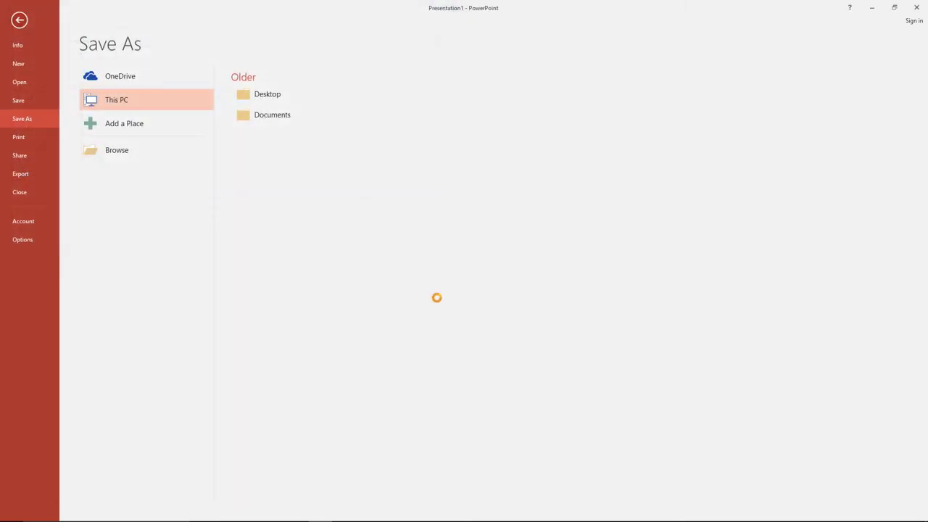